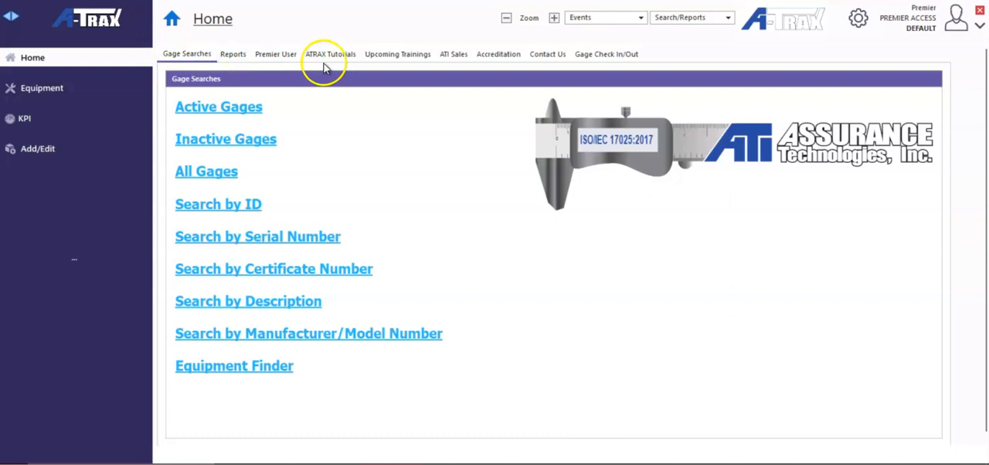
Go to Gage Check In/Out and review the gages with Returned to Customer status, including their tracking columns
click(606, 56)
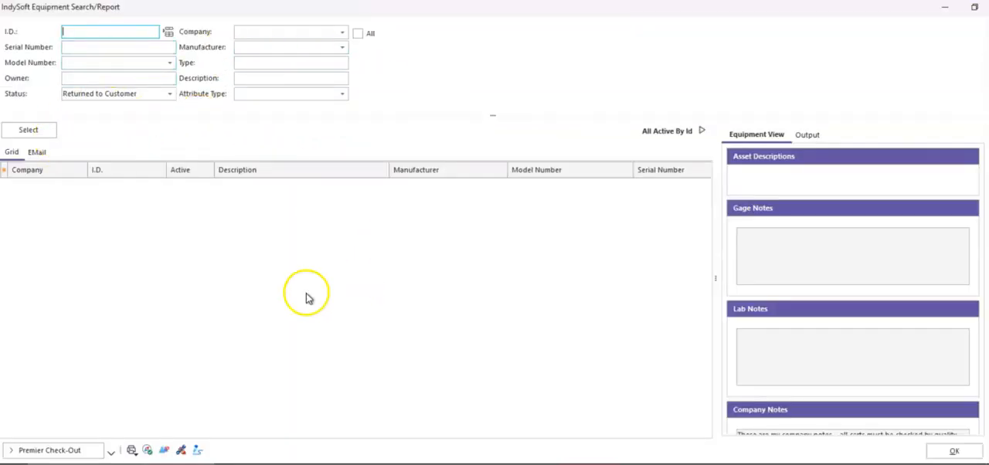
click(41, 133)
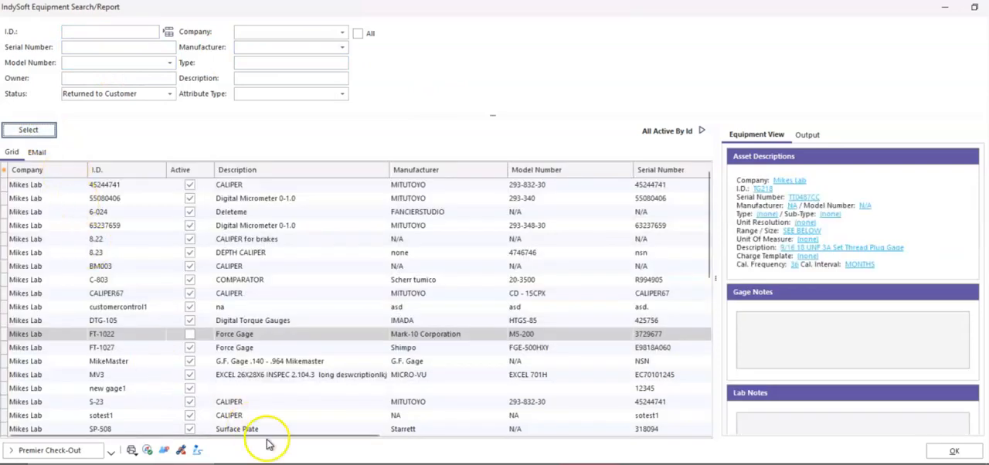
drag(273, 435, 631, 407)
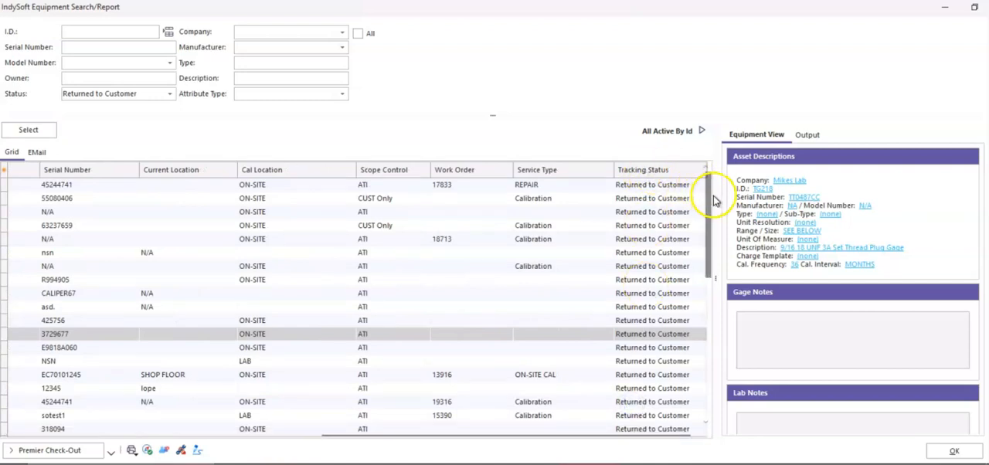
drag(706, 198, 702, 366)
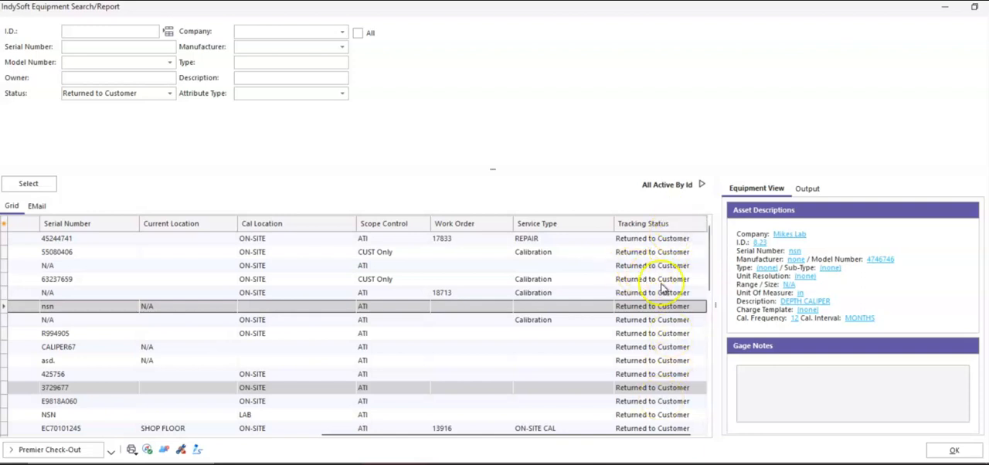
drag(399, 438, 27, 441)
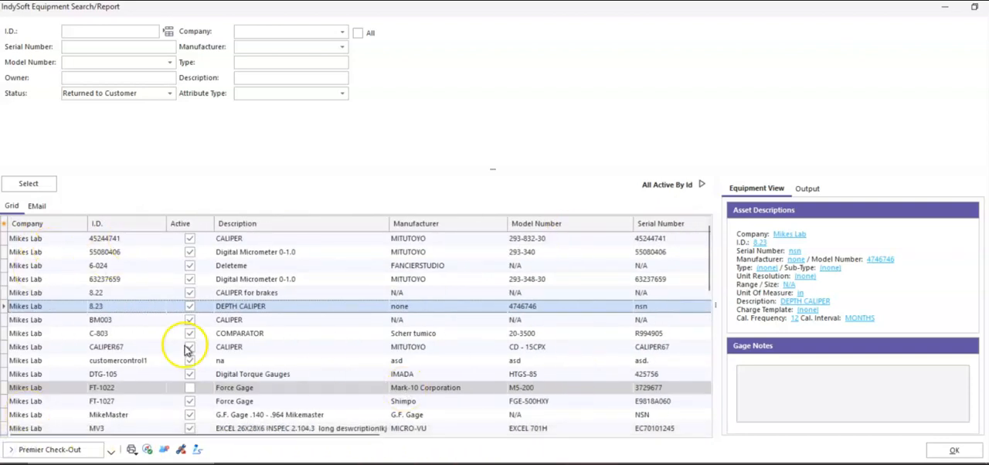
click(939, 438)
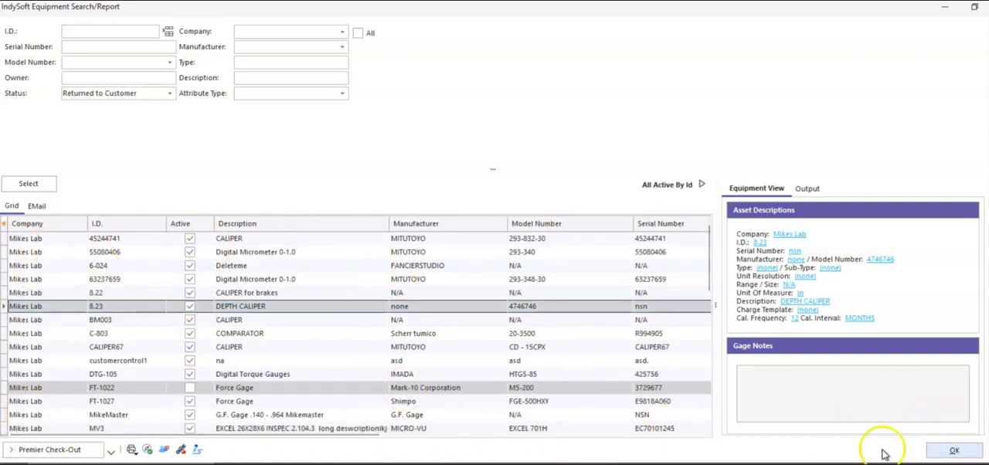
click(952, 451)
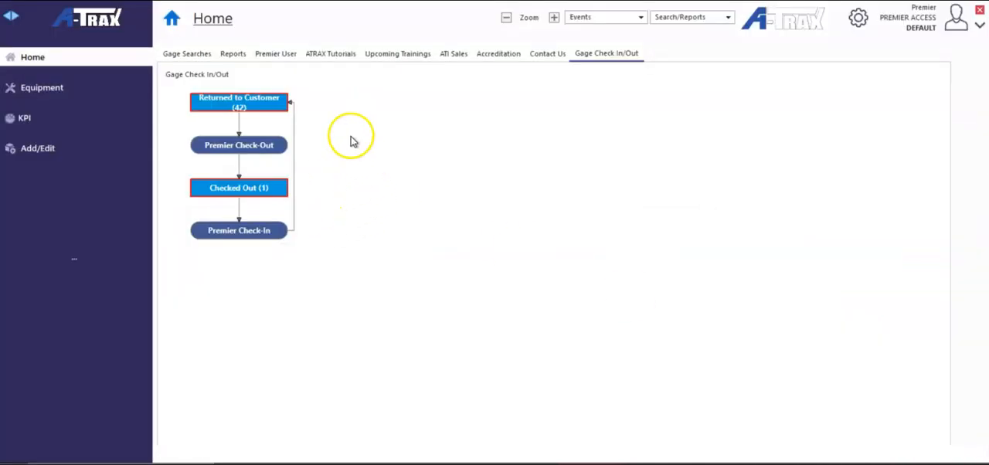
Begin a Premier Check-Out for Mikes Lab gage test100 and set Checked Out to as an employee from the list
click(265, 143)
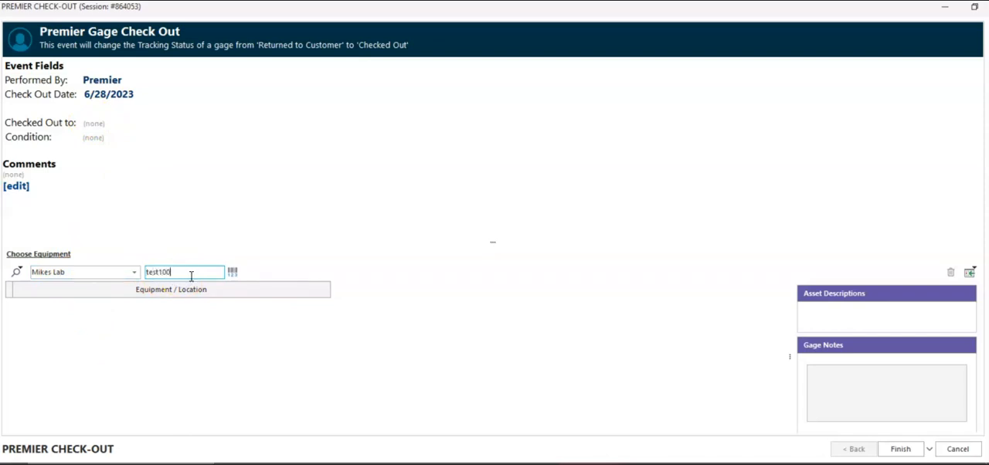
key(Return)
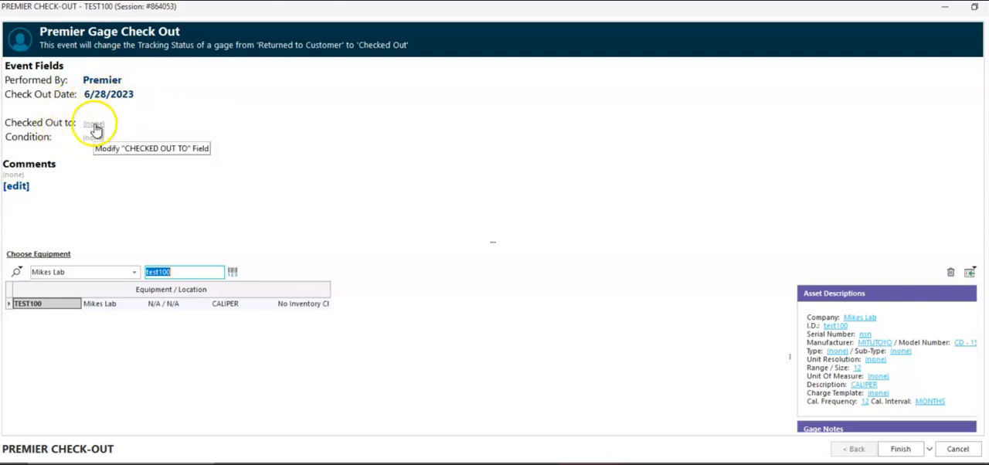
click(93, 124)
click(356, 149)
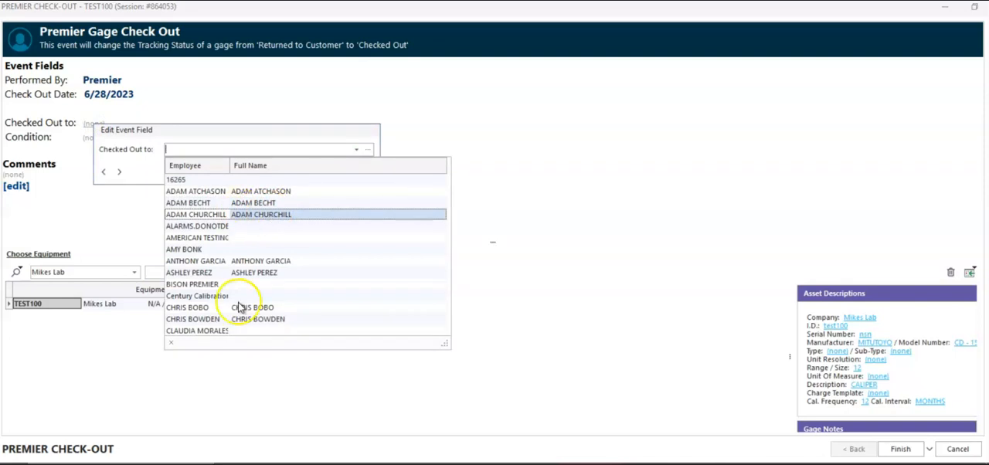
scroll(276, 293, down, 1)
click(292, 203)
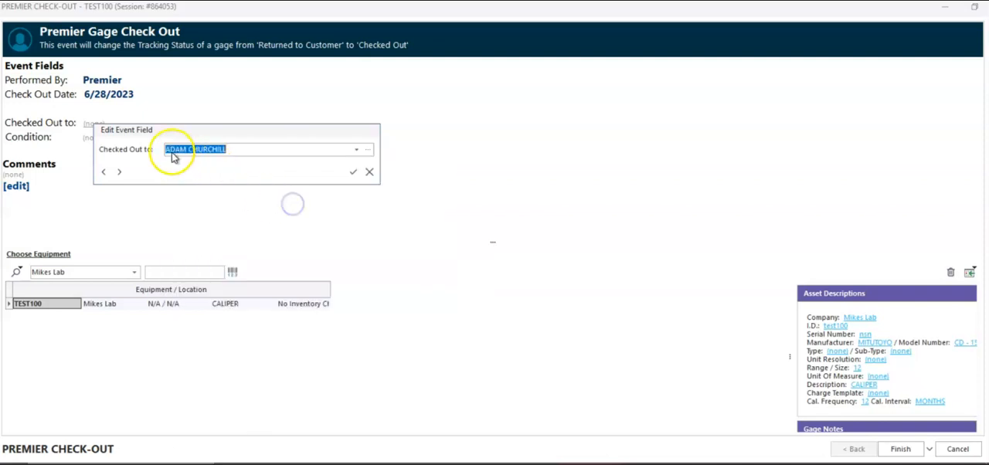
click(353, 172)
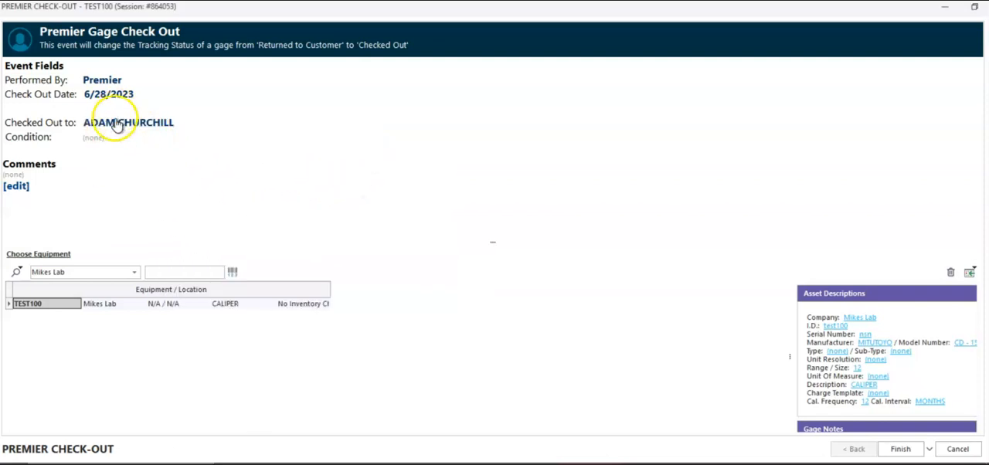
Set the check-out condition to GOOD and finish the check-out event
click(93, 138)
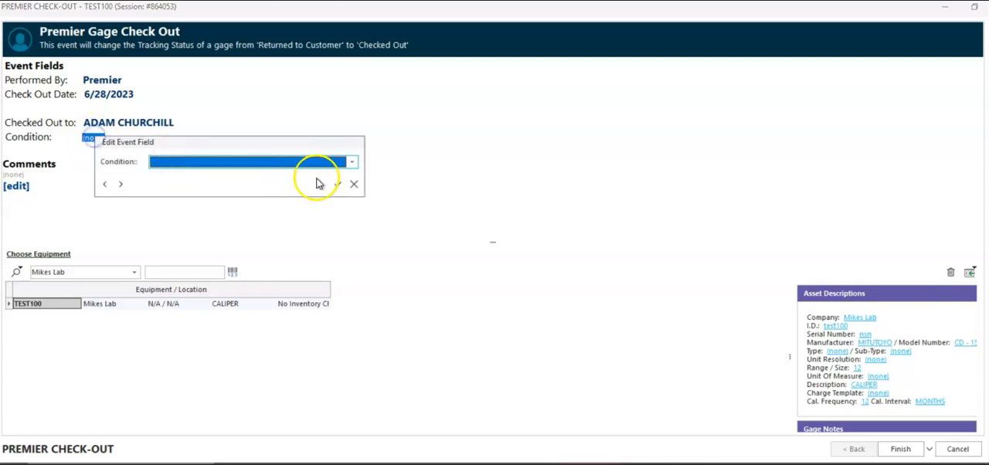
click(351, 161)
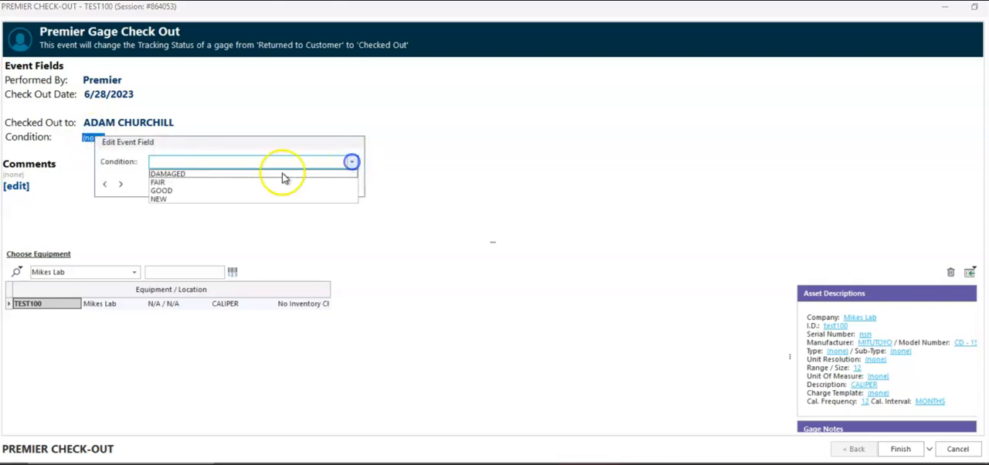
click(180, 192)
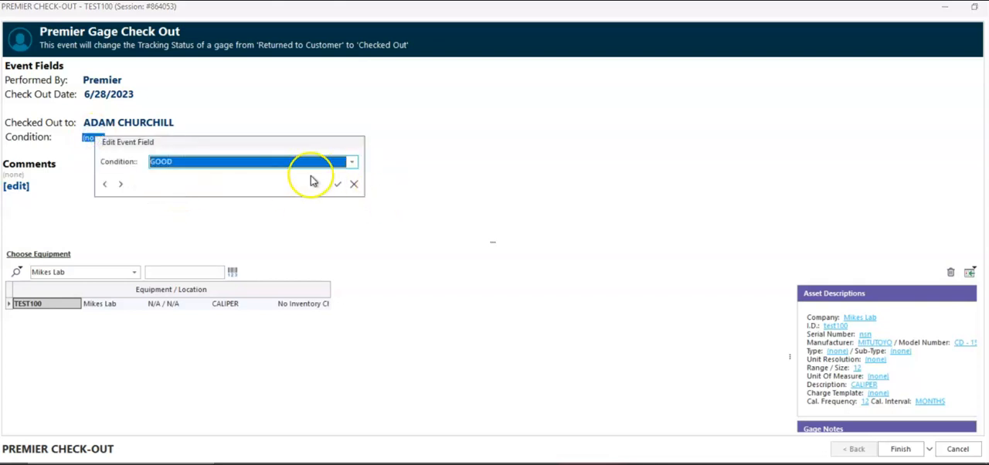
click(333, 184)
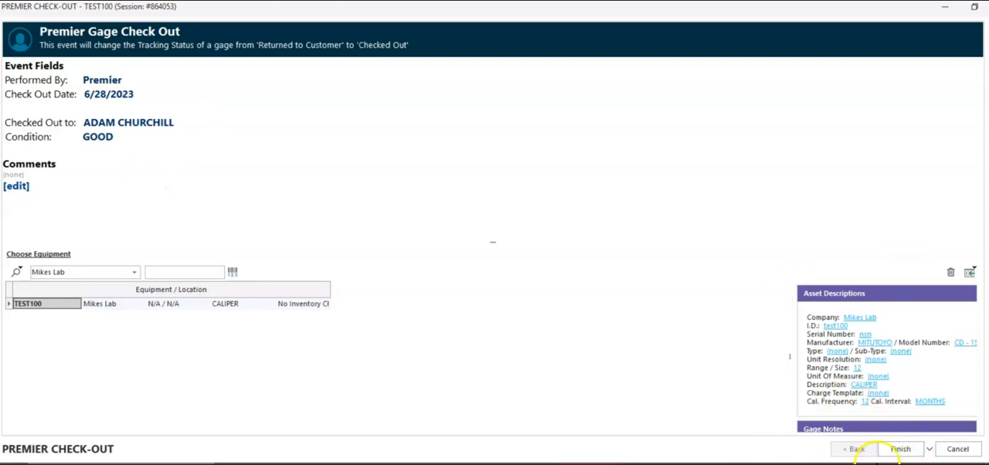
click(899, 451)
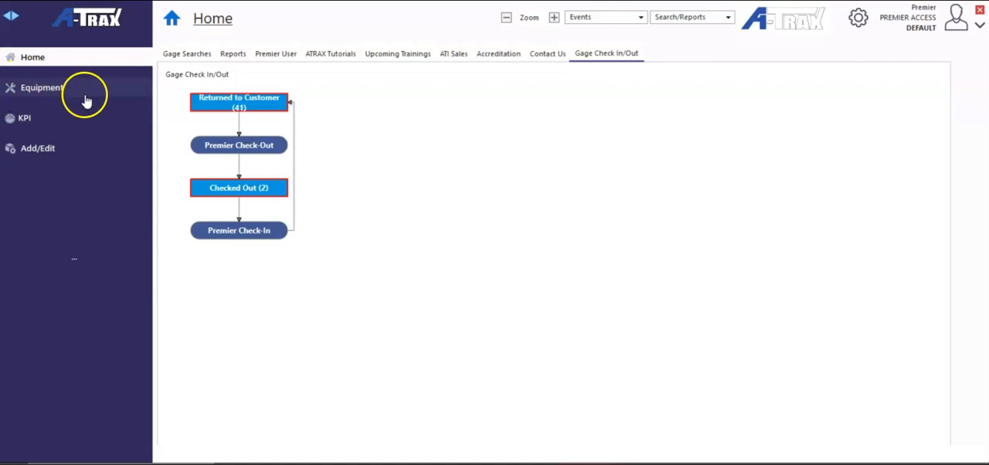
Review the Checked Out gages, select test100, and look over its equipment record and history
click(263, 187)
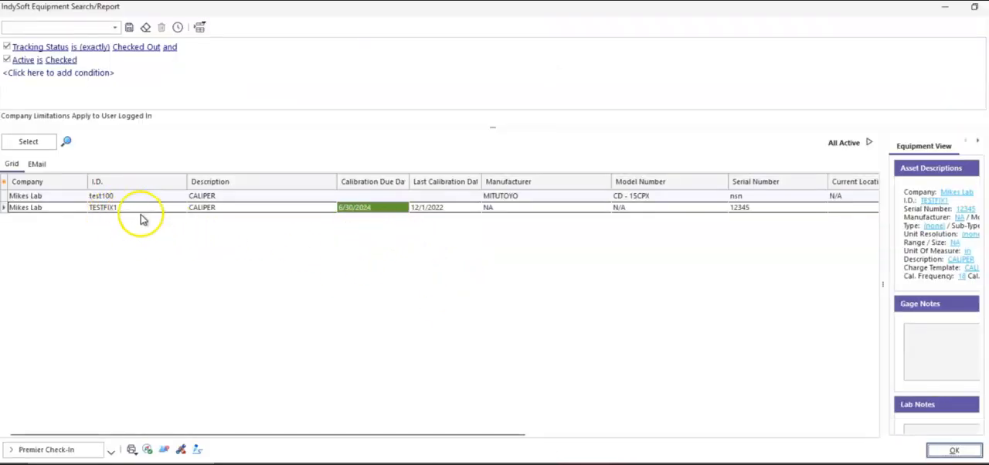
click(126, 196)
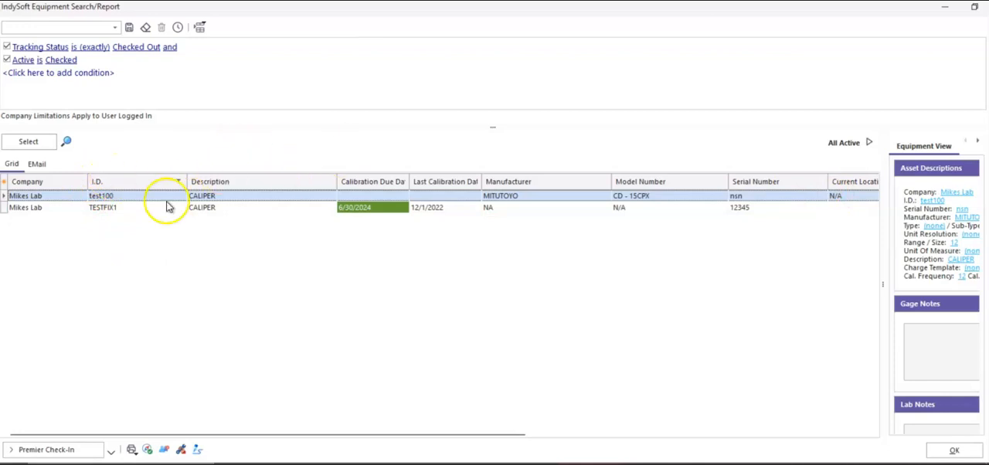
click(954, 449)
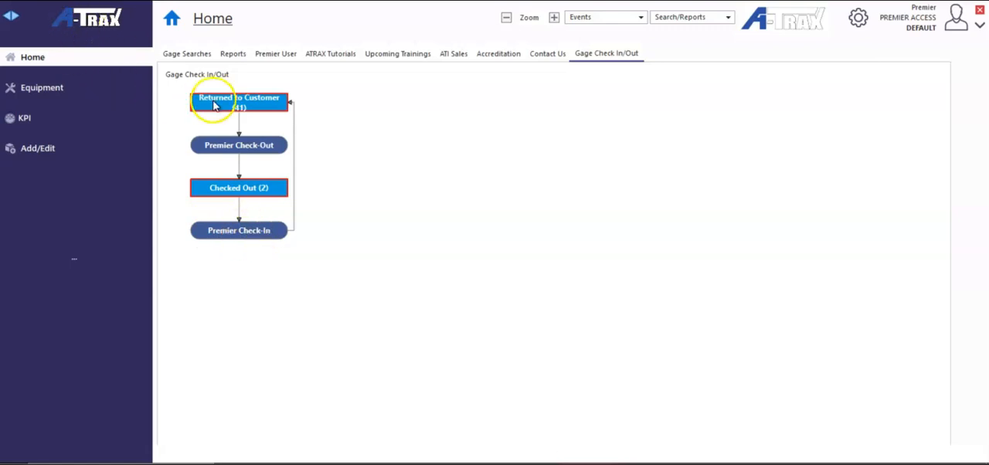
click(61, 92)
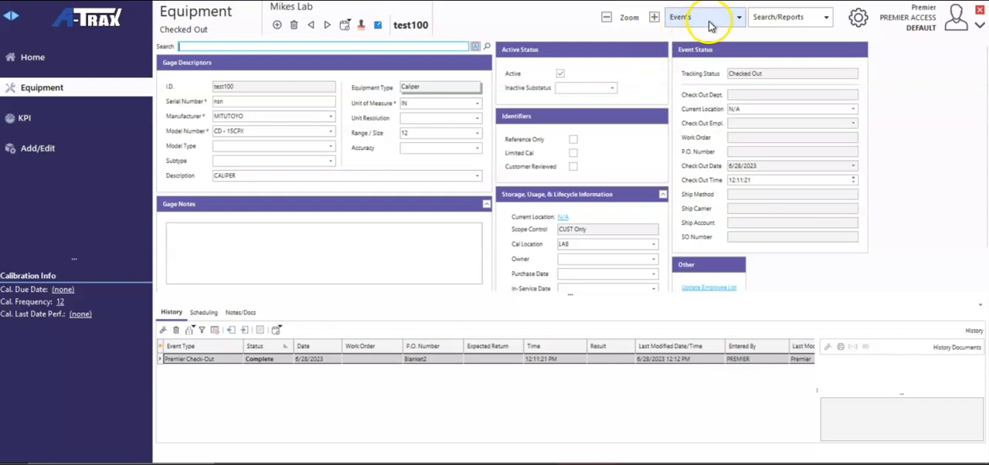
click(33, 58)
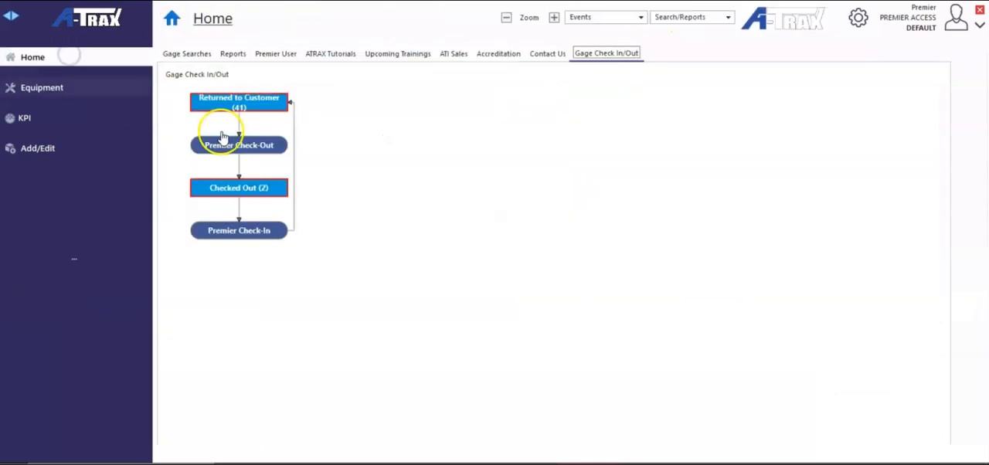
Begin a Premier Check-In event from the equipment record and add Mikes Lab gage test100 to it
click(76, 90)
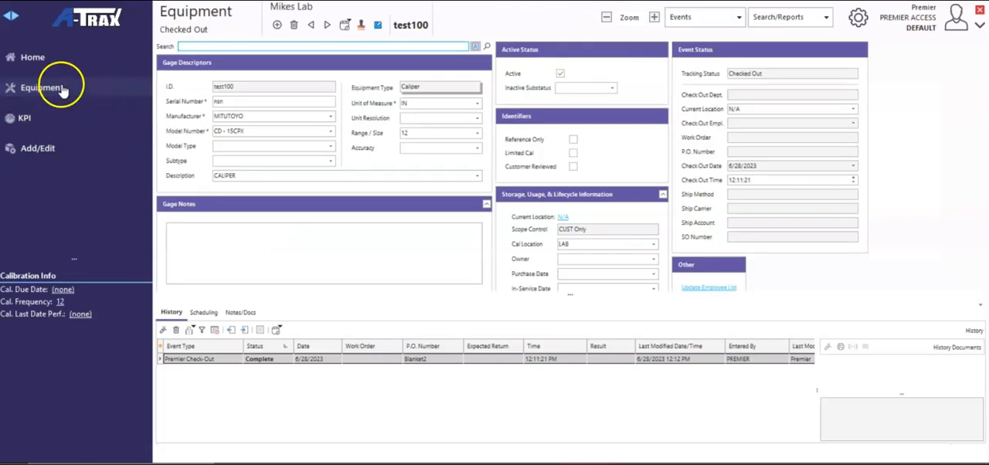
click(713, 17)
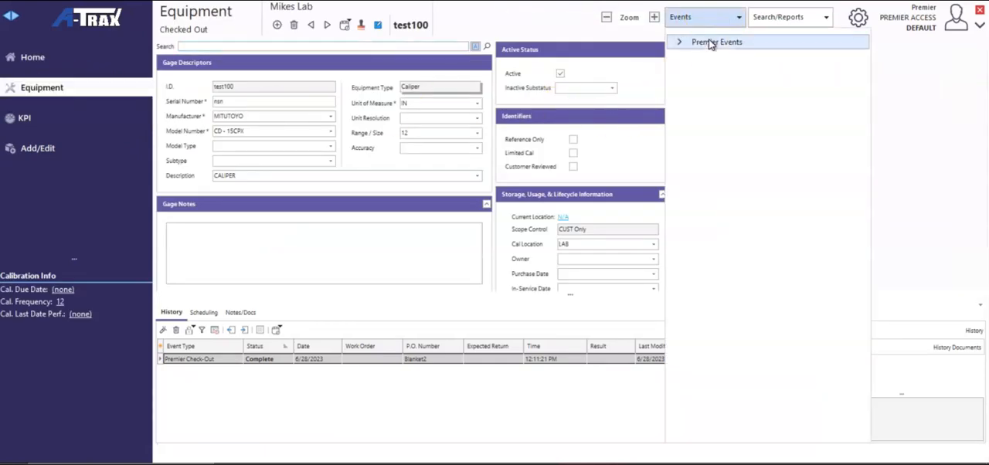
click(704, 45)
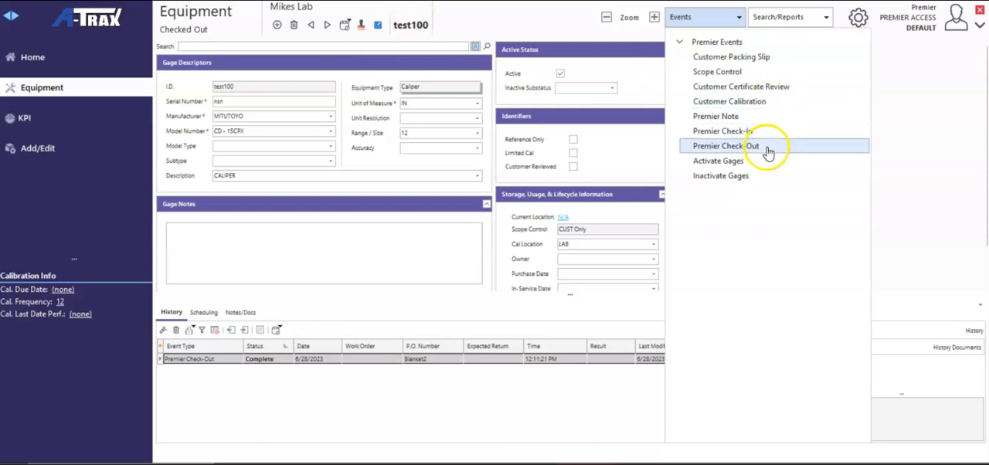
click(743, 132)
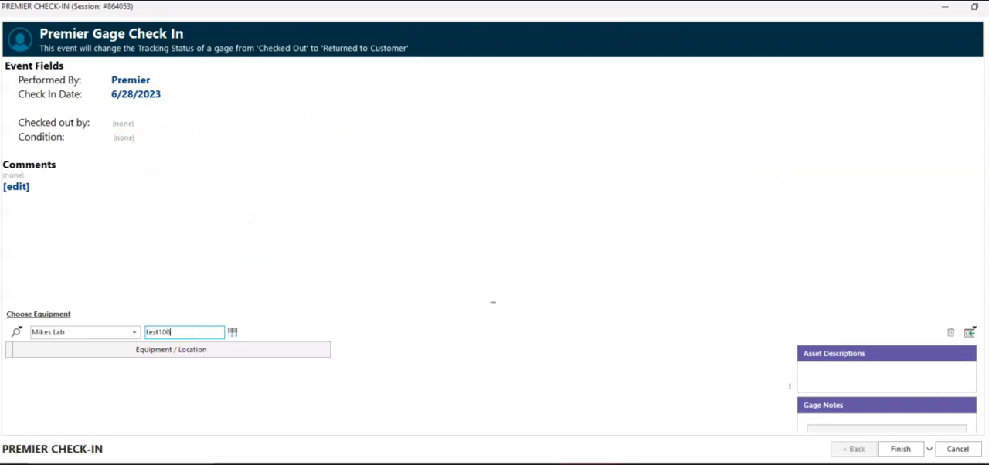
key(Return)
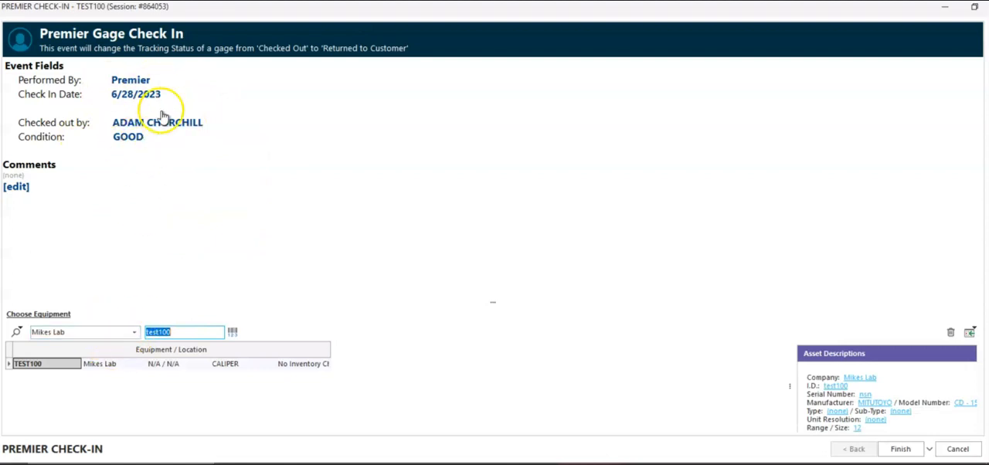
Set the check-in condition to DAMAGED and finish the check-in event
click(128, 140)
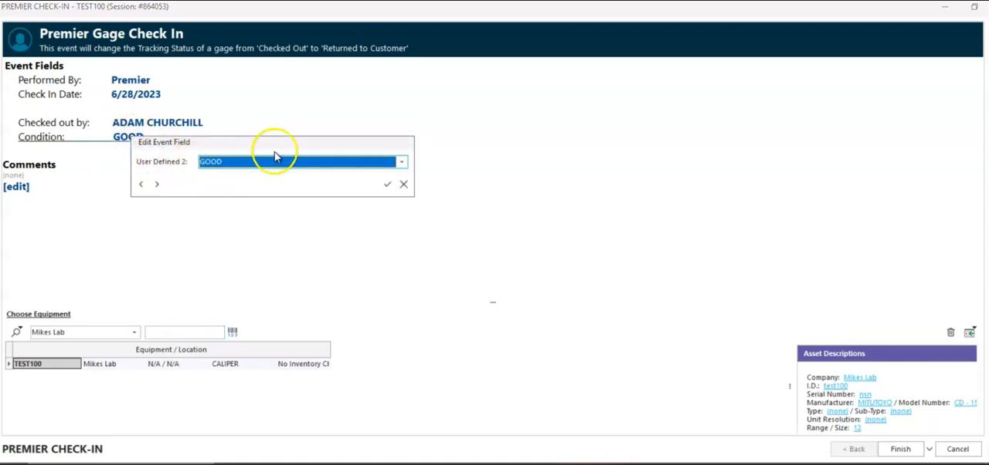
click(400, 187)
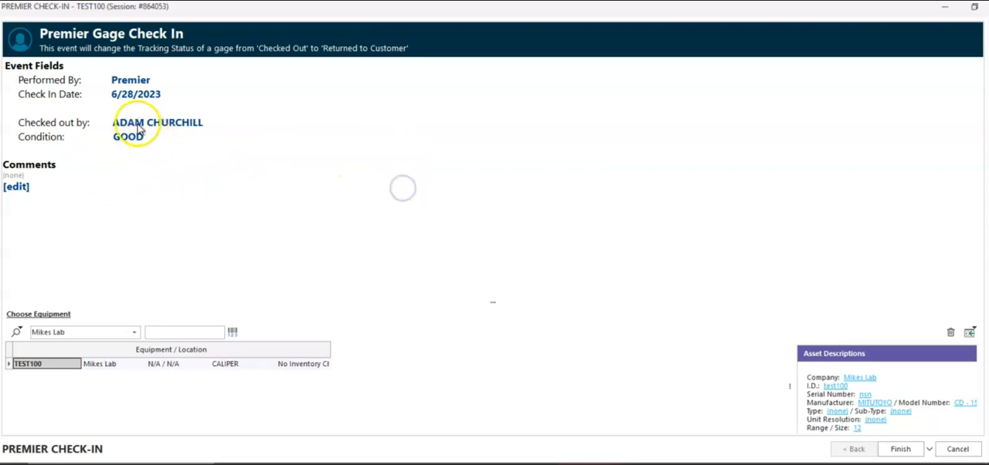
click(129, 139)
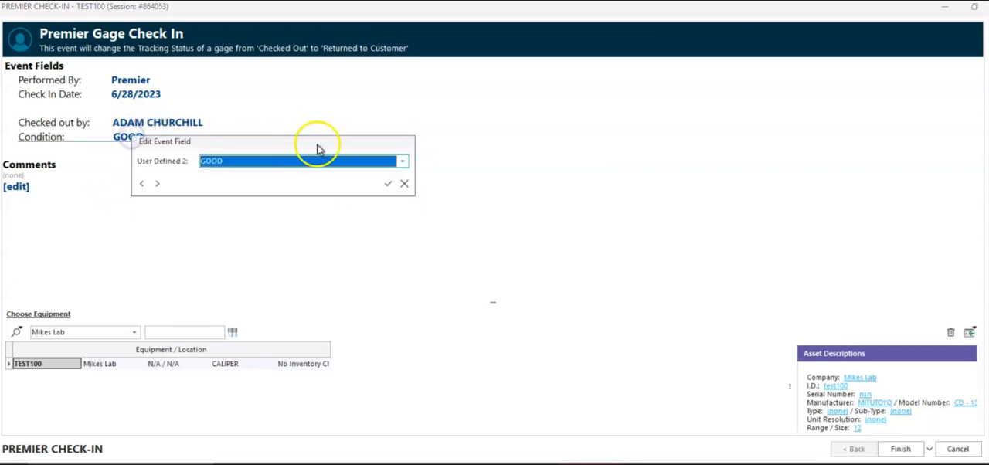
click(401, 162)
click(243, 179)
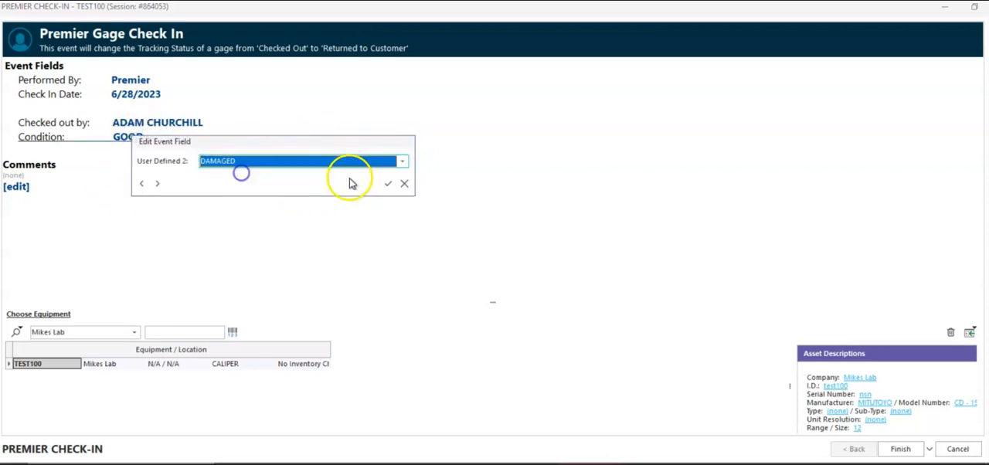
click(386, 182)
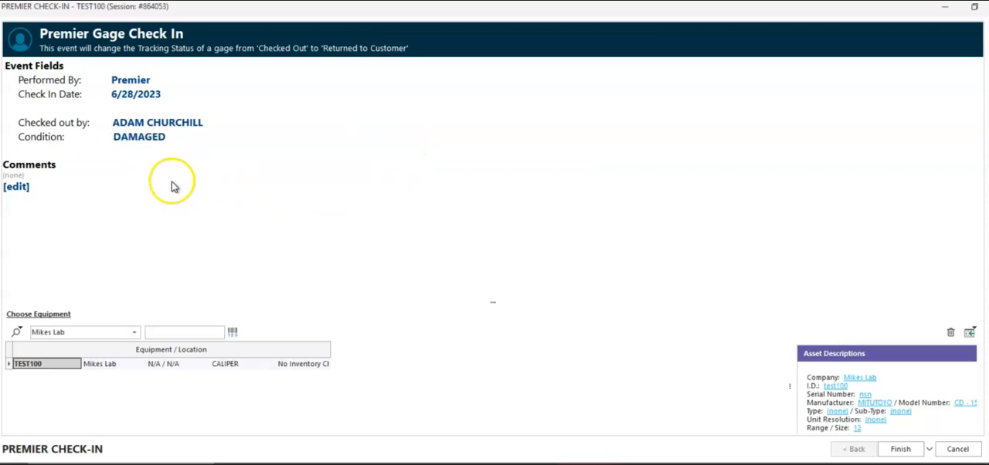
click(907, 450)
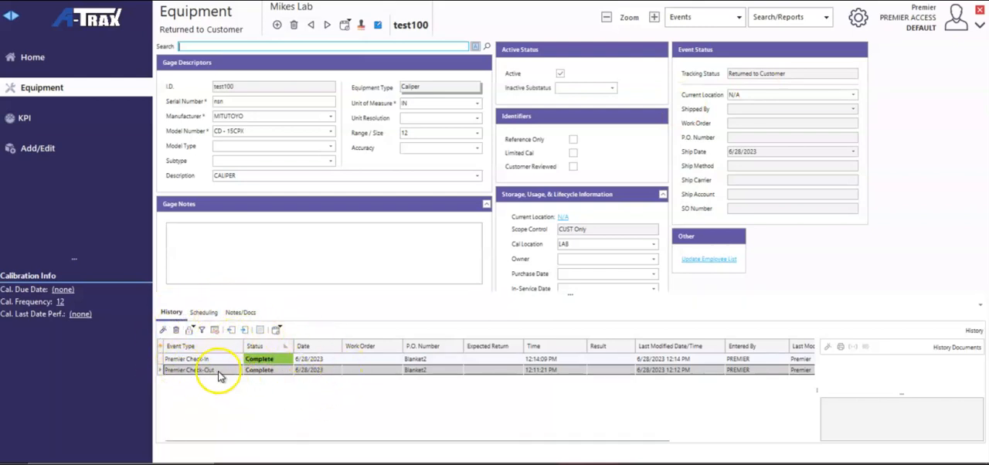
Review the completed Premier Check-Out event in the gage's history and close it
double_click(323, 372)
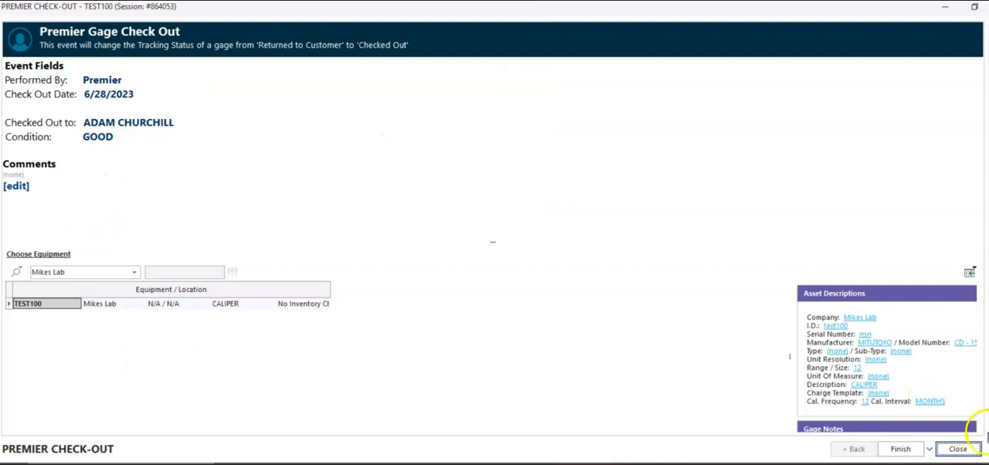
click(959, 449)
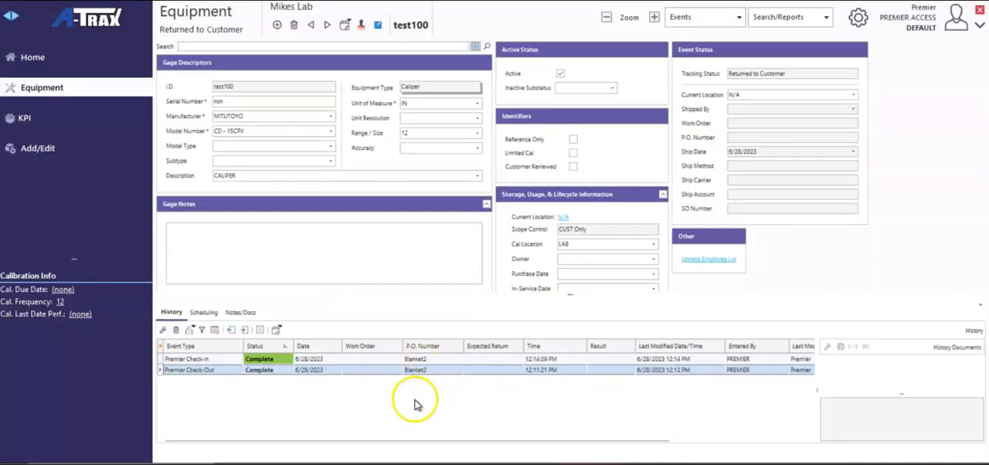